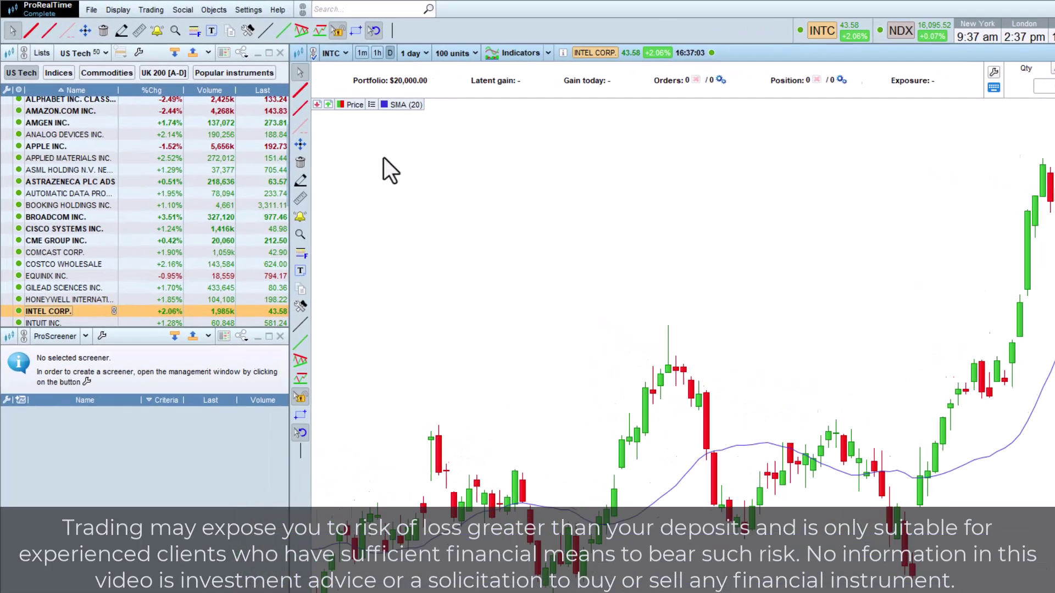
- Show the ProScreener market scanner panel from the Display menu
click(118, 9)
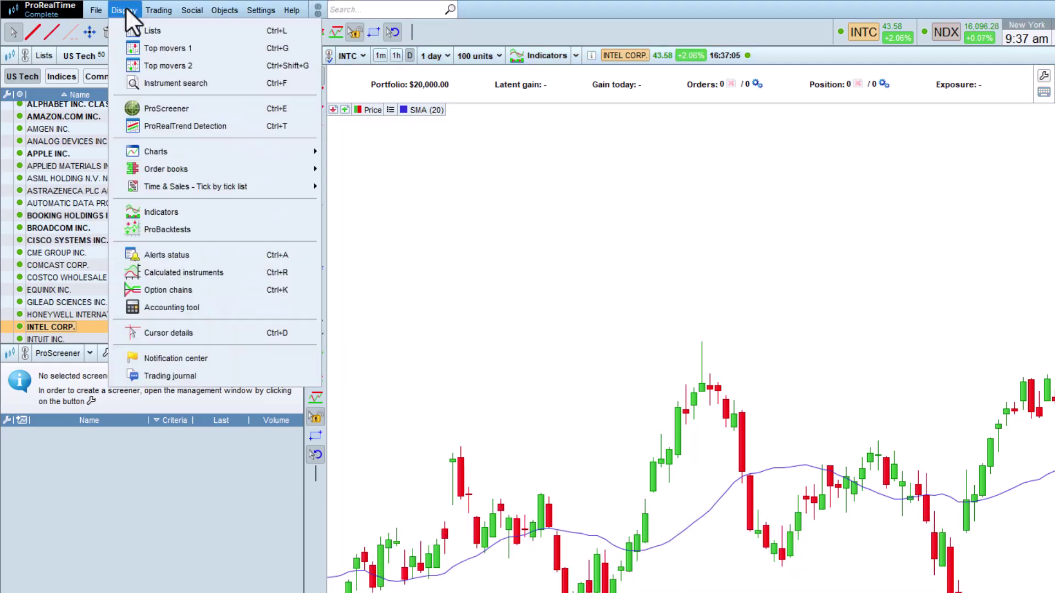
click(143, 107)
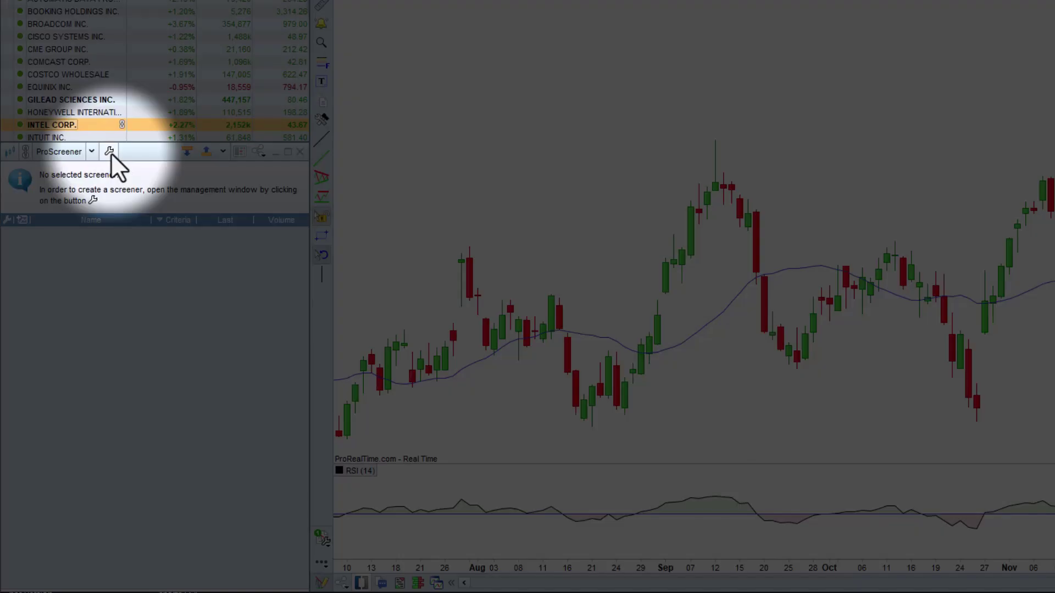
- Create a new screener in Manage ProScreeners and name it MA+RSI
click(109, 151)
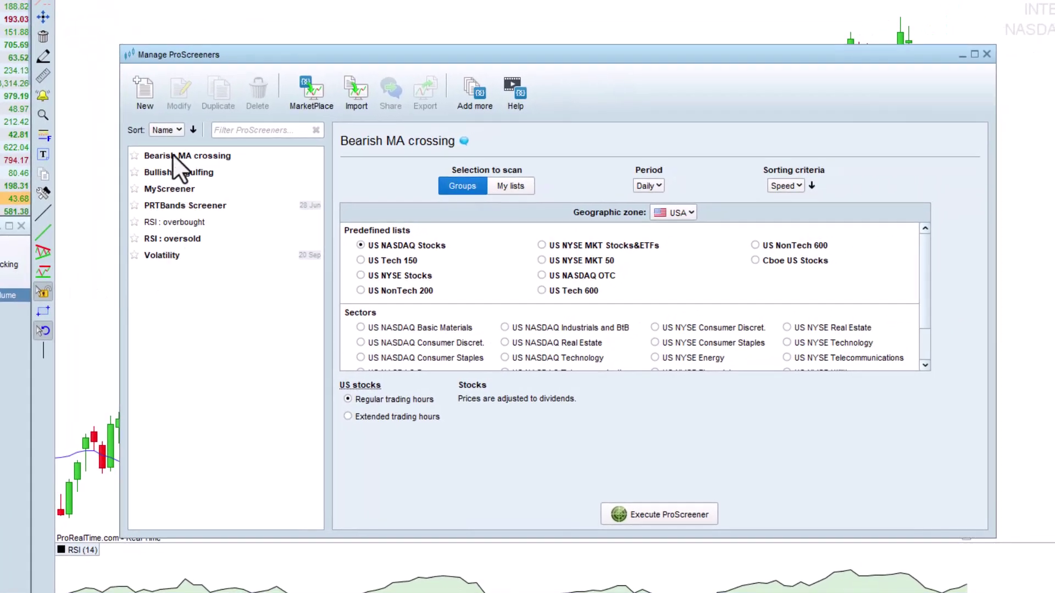
click(143, 97)
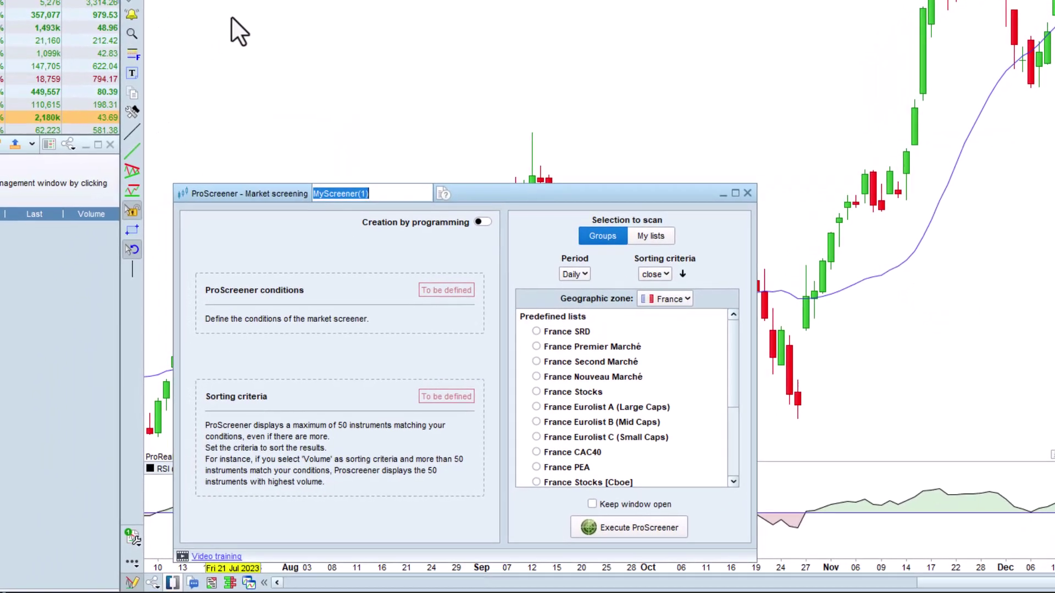
text(MA)
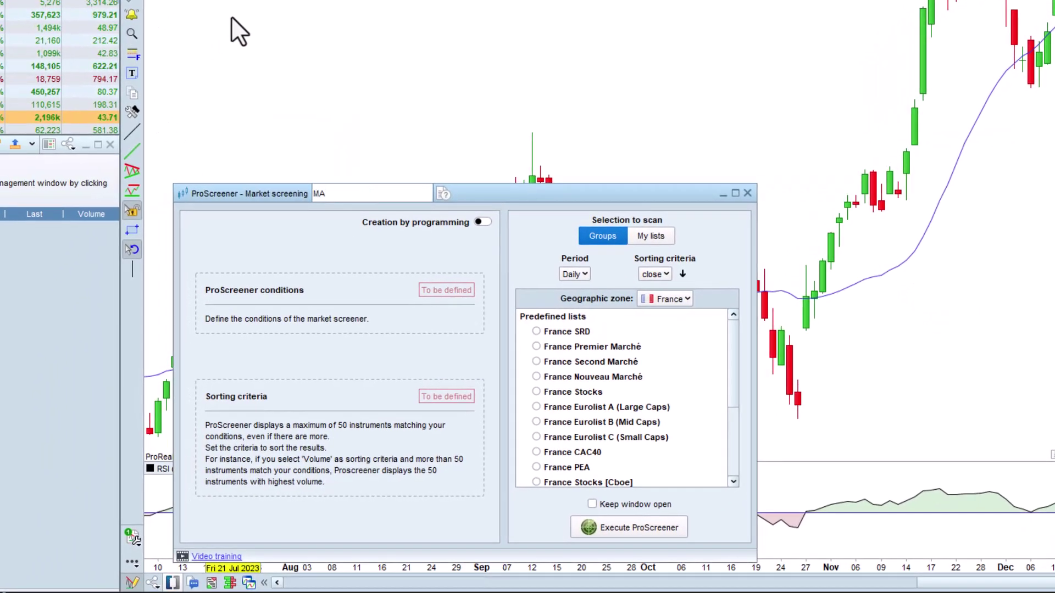
text(+RSI)
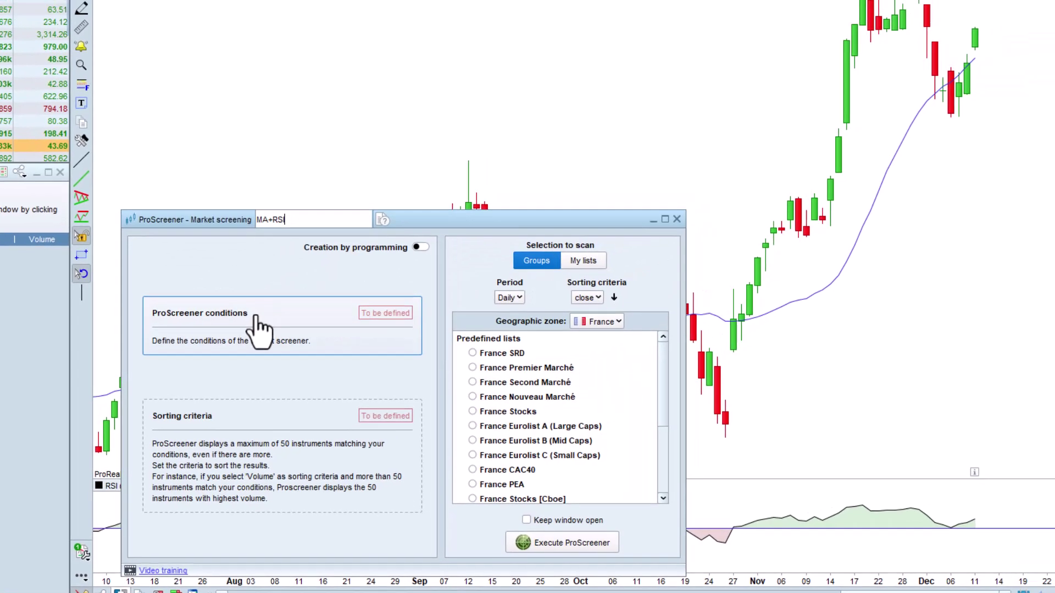
- Add a condition requiring the daily close to be at or above its 20-period simple moving average
click(329, 318)
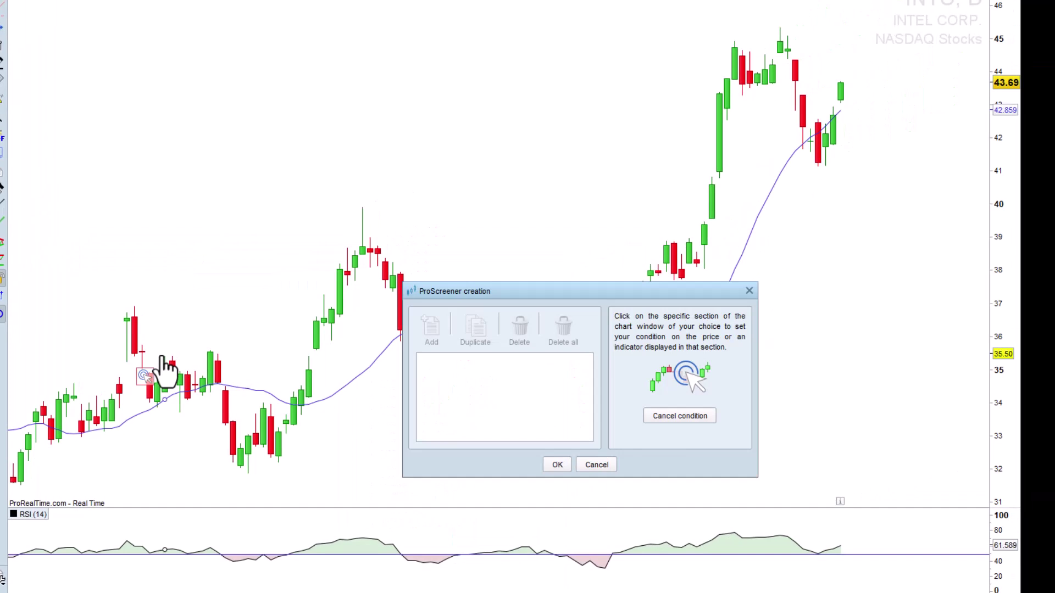
click(825, 170)
click(701, 425)
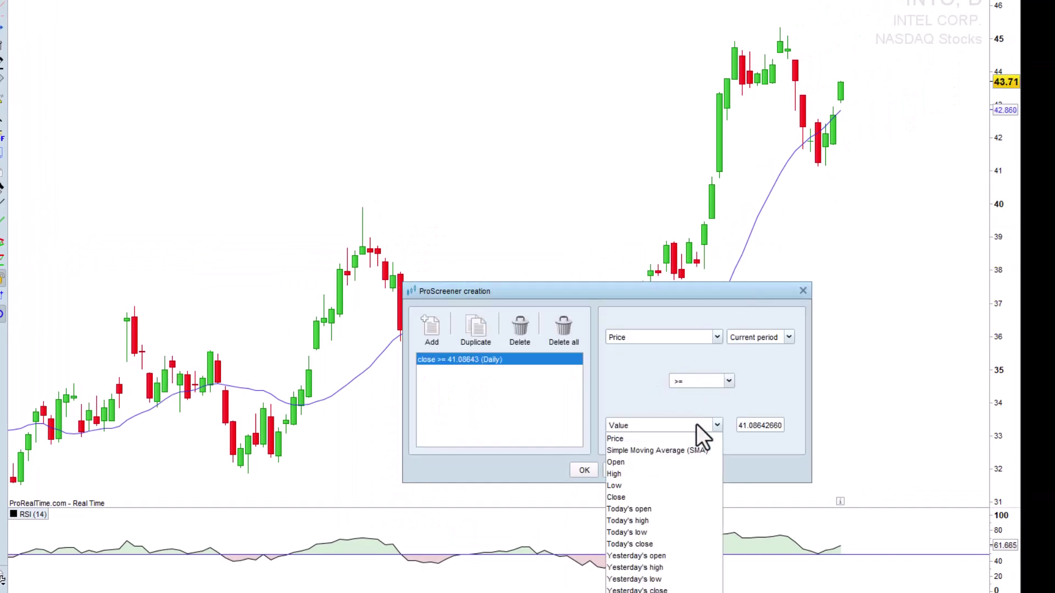
click(690, 451)
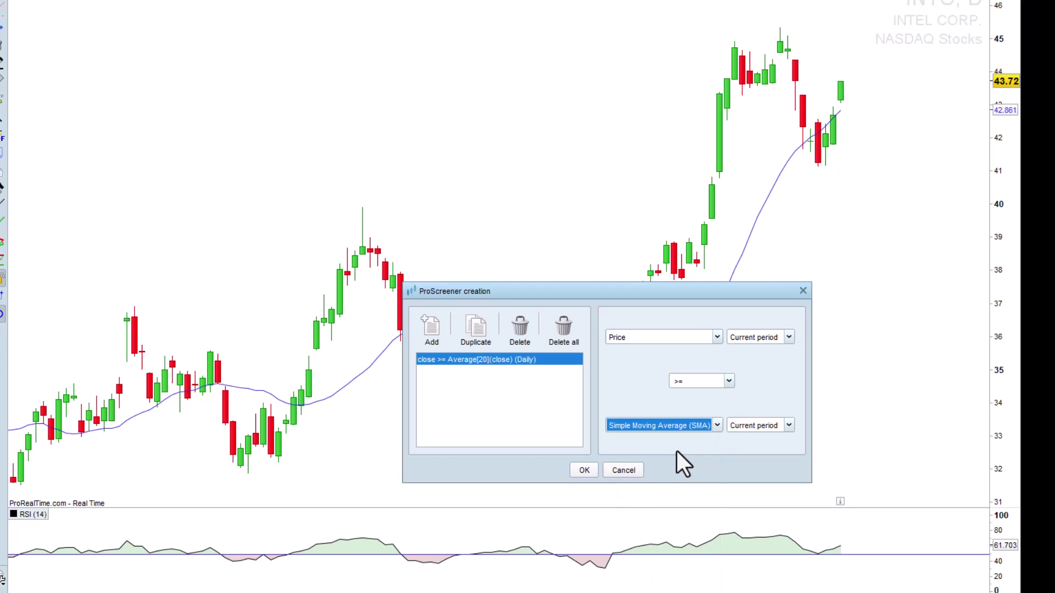
- Add an RSI(14) ≥ 50 condition and confirm with all conditions required to match
click(434, 333)
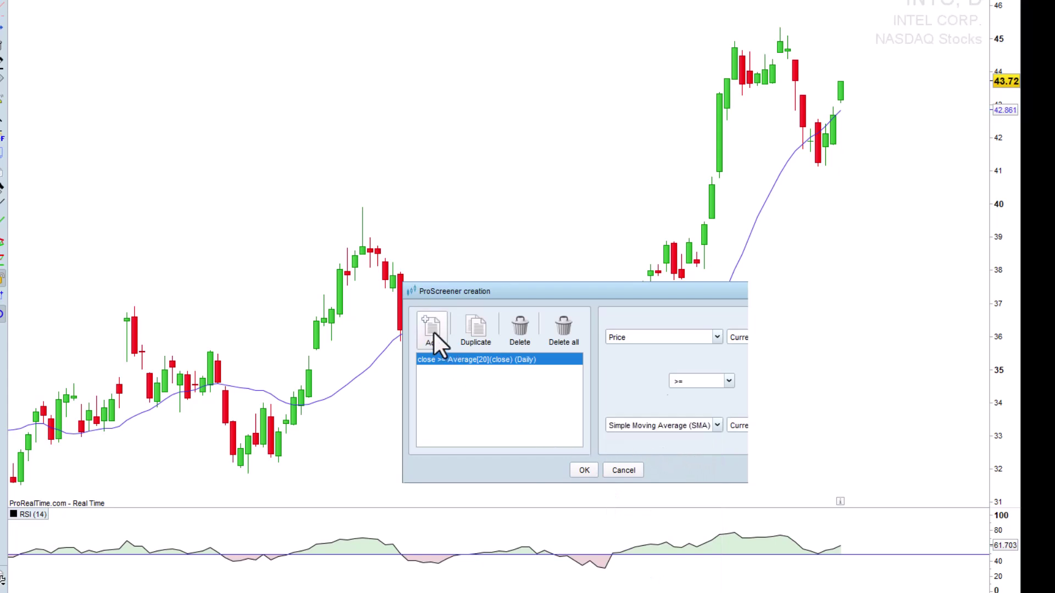
click(661, 529)
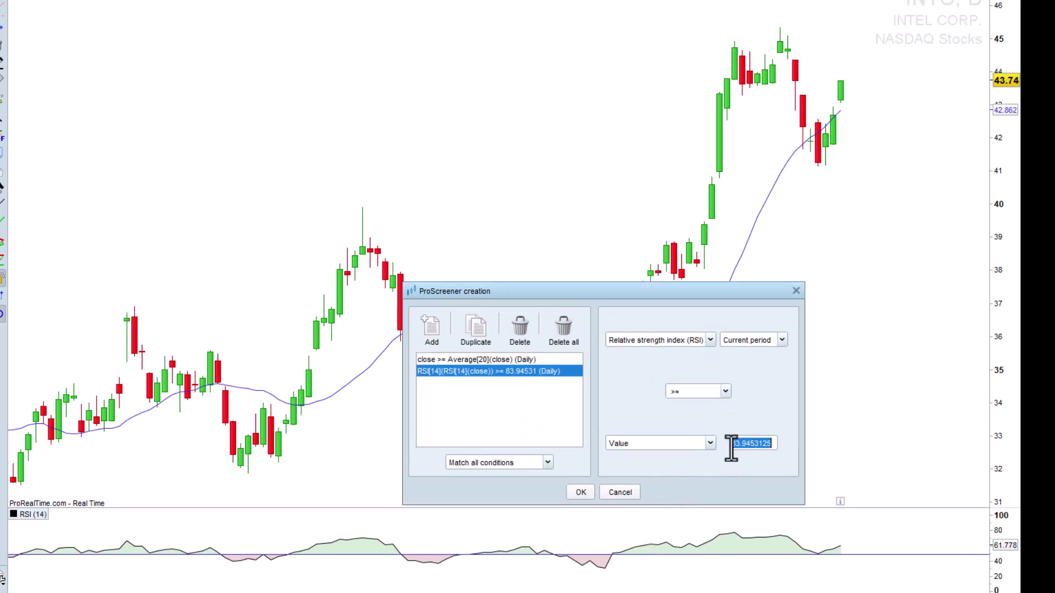
text(50)
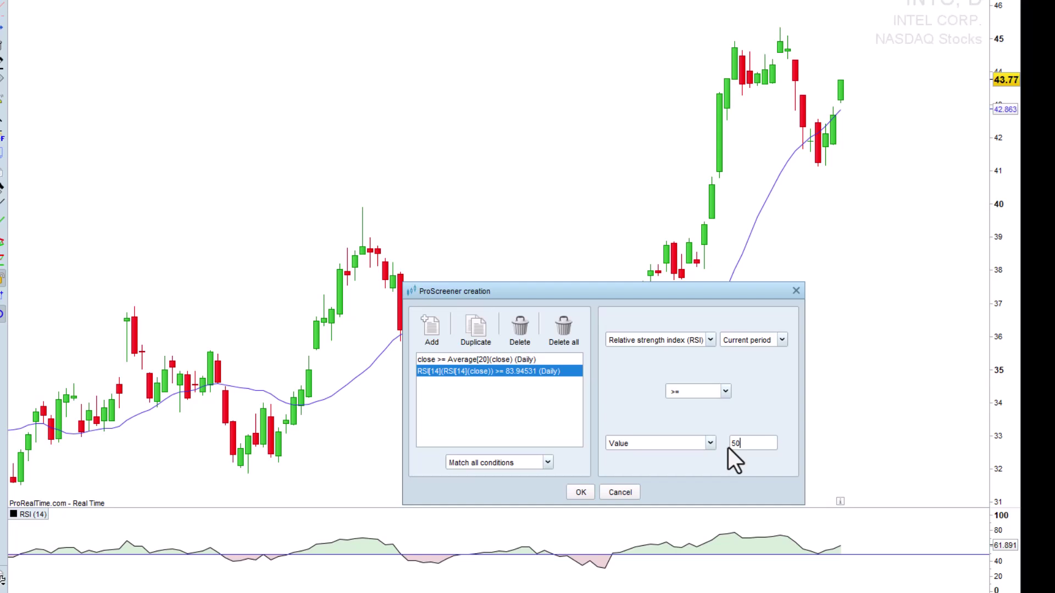
click(535, 468)
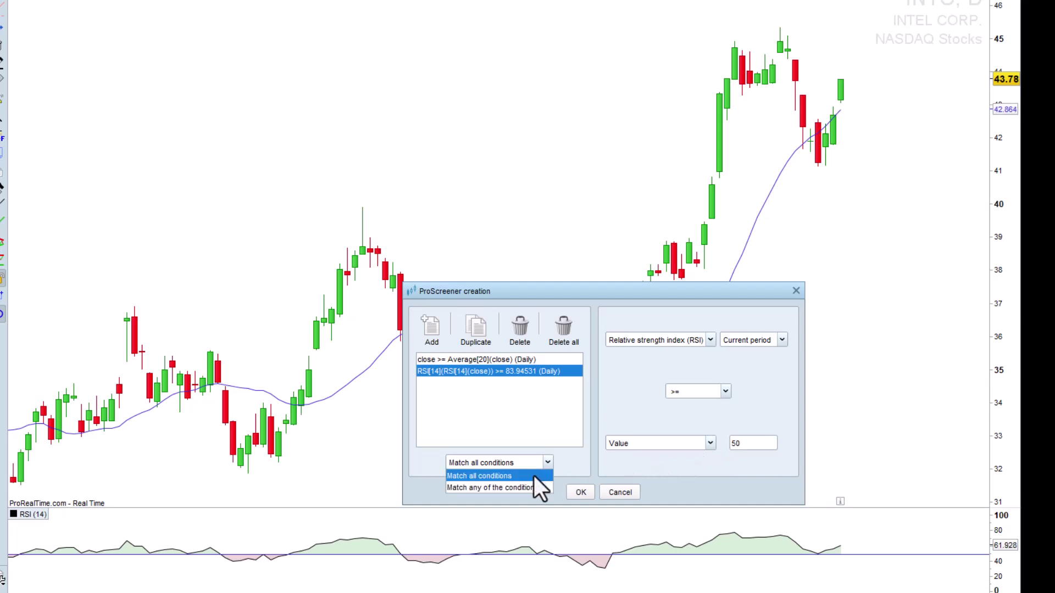
click(533, 475)
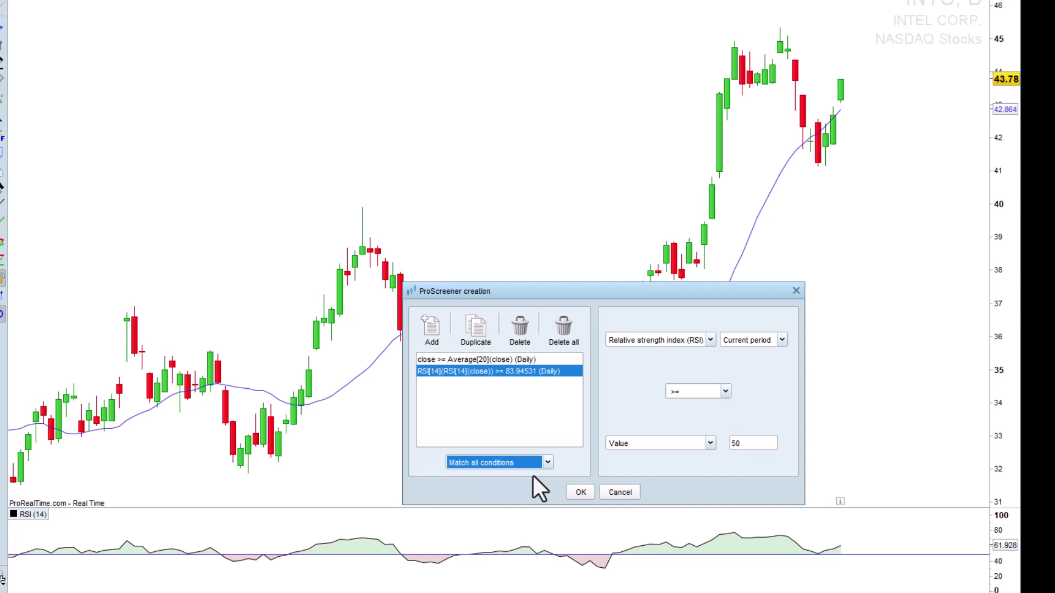
click(576, 493)
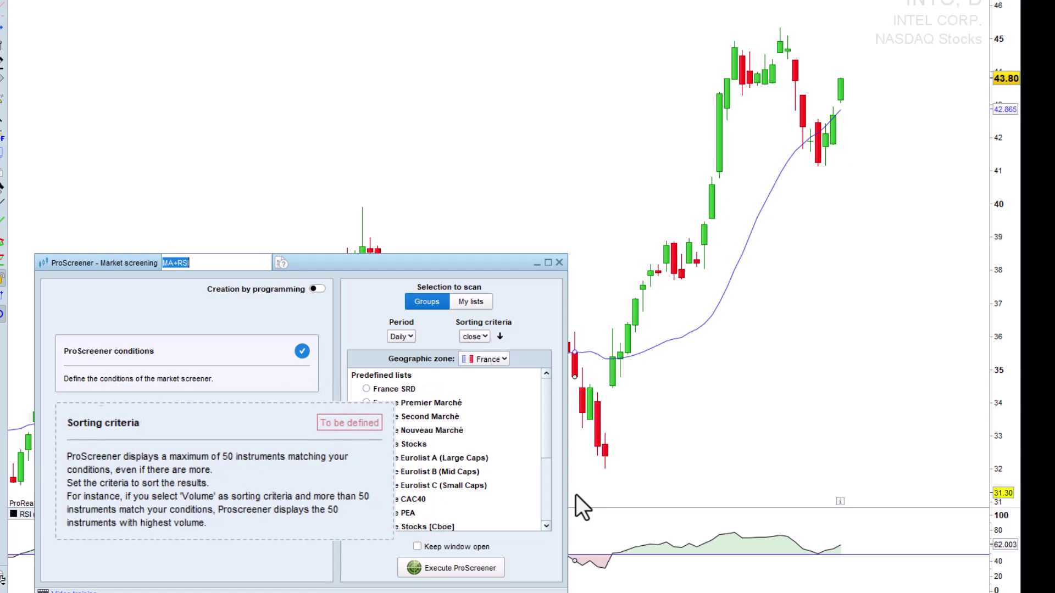
- Sort by variation from yesterday, scan US NASDAQ Stocks on the Daily period, and run it
click(297, 453)
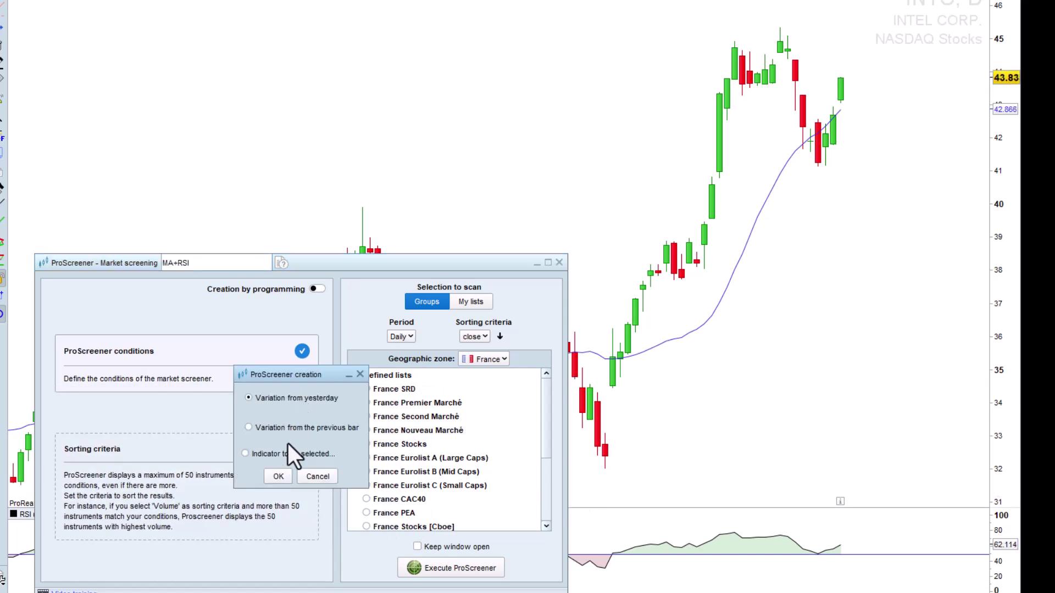
key(Return)
click(485, 359)
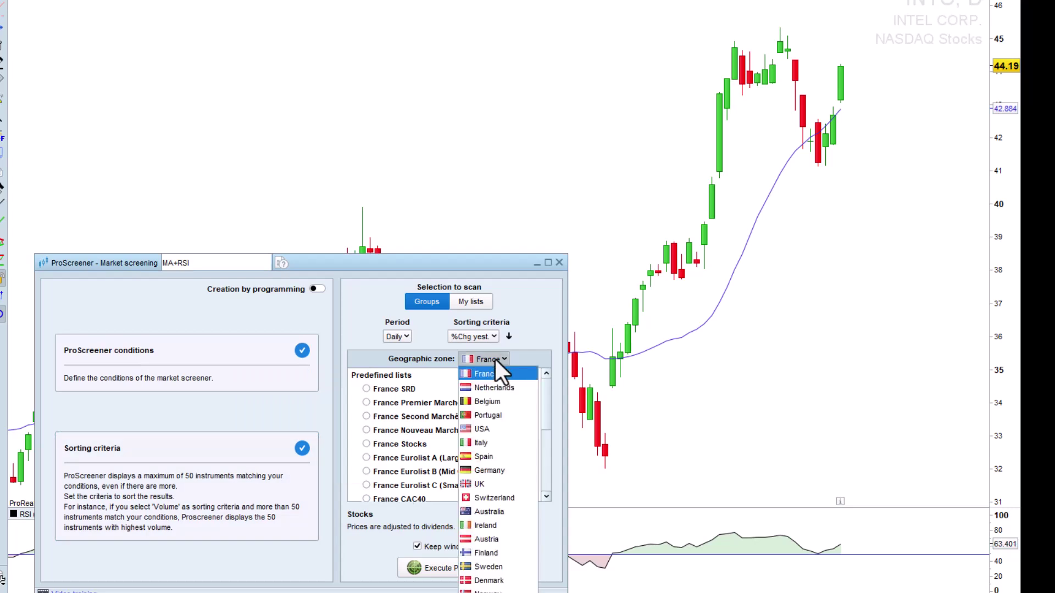
click(487, 433)
click(328, 389)
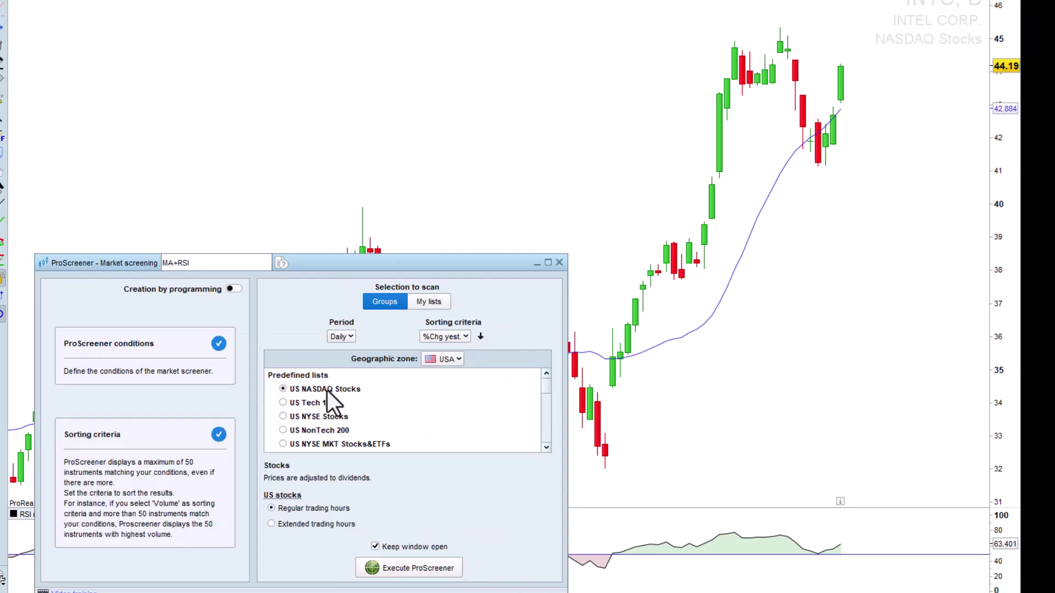
click(349, 337)
click(351, 338)
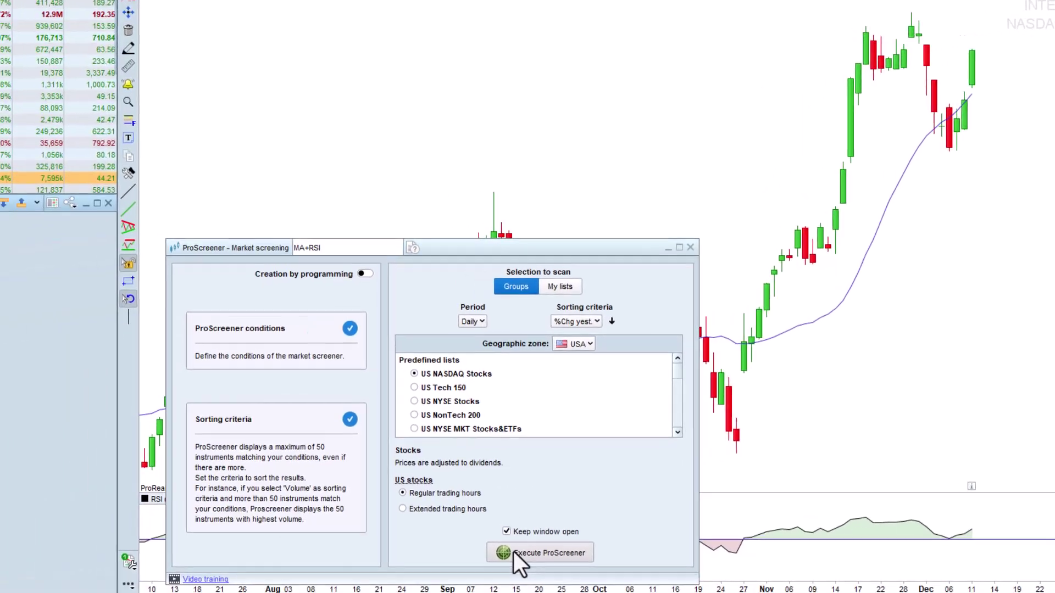
click(513, 552)
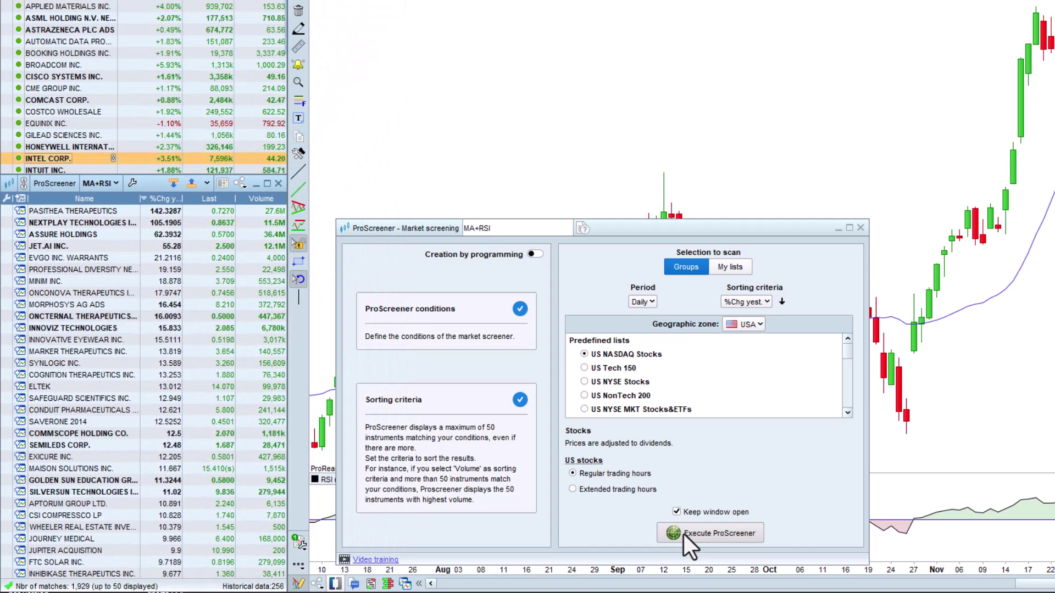
- Rerun the Daily scan with Keep window open unticked so the screening window closes
click(686, 533)
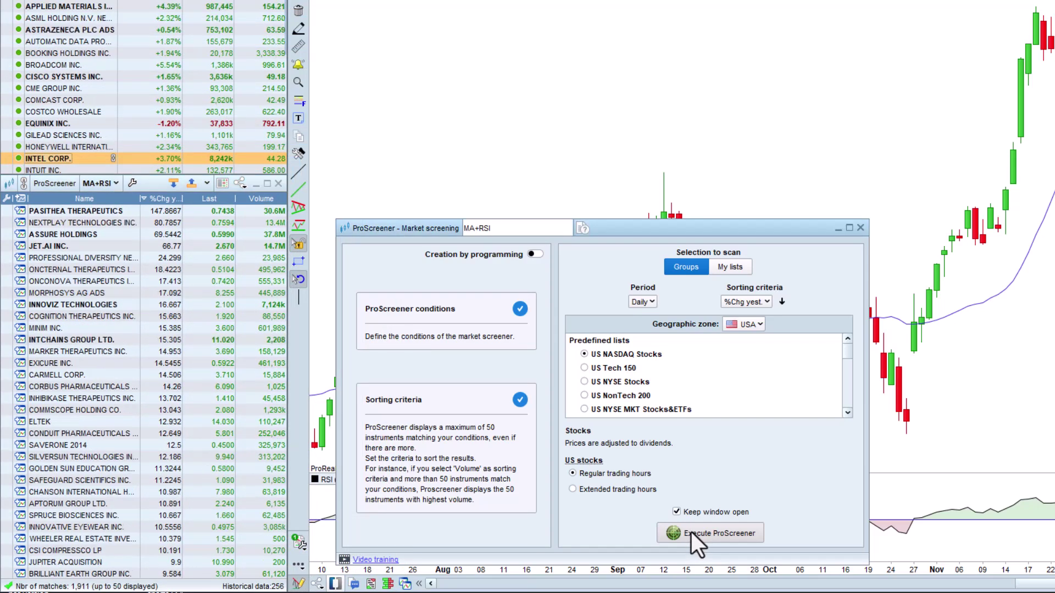
click(651, 301)
click(648, 444)
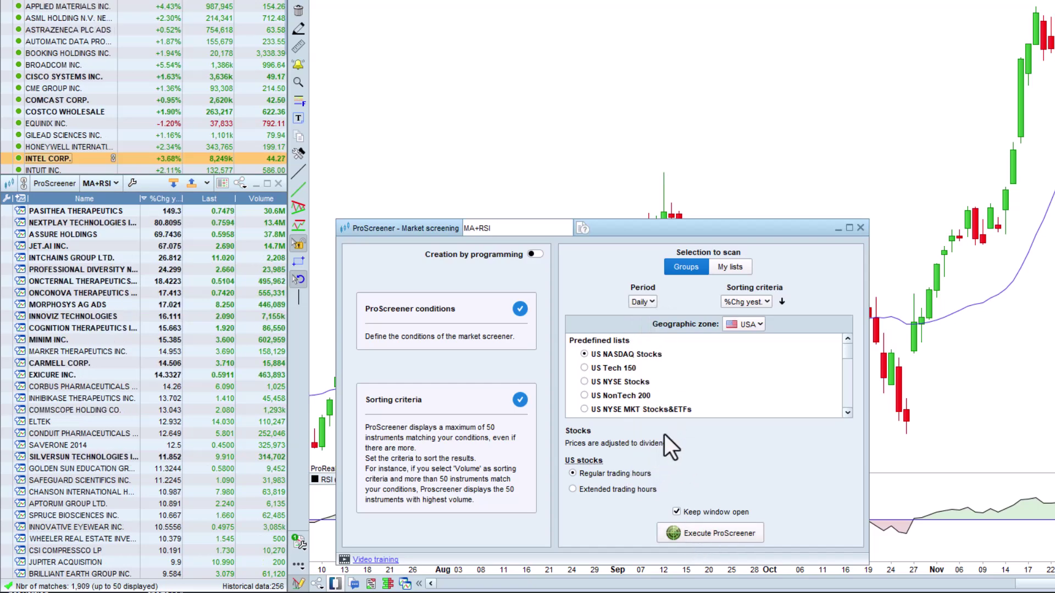
mouse_move(847, 351)
mouse_down()
mouse_move(845, 418)
mouse_move(842, 344)
mouse_up()
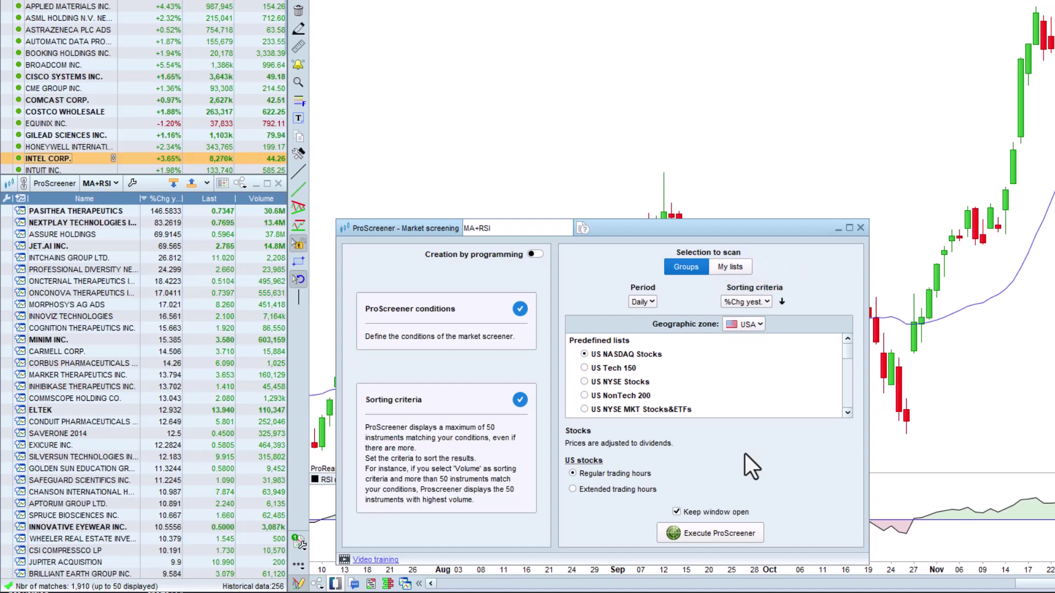
click(689, 512)
click(688, 529)
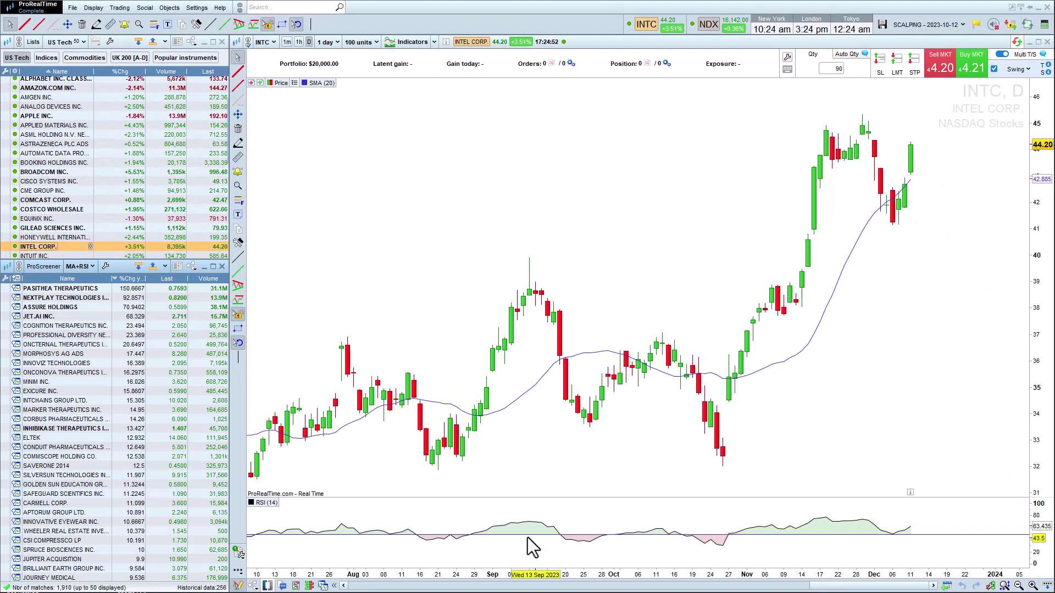
- View the JET.AI, MorphoSys and Intchains result charts, then open screener management
click(108, 317)
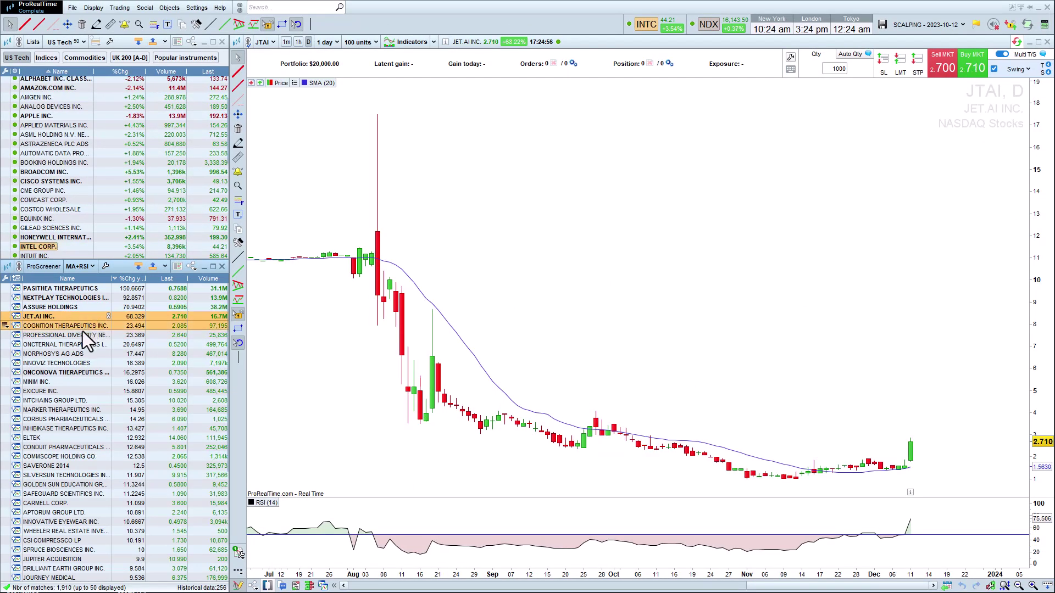
click(77, 356)
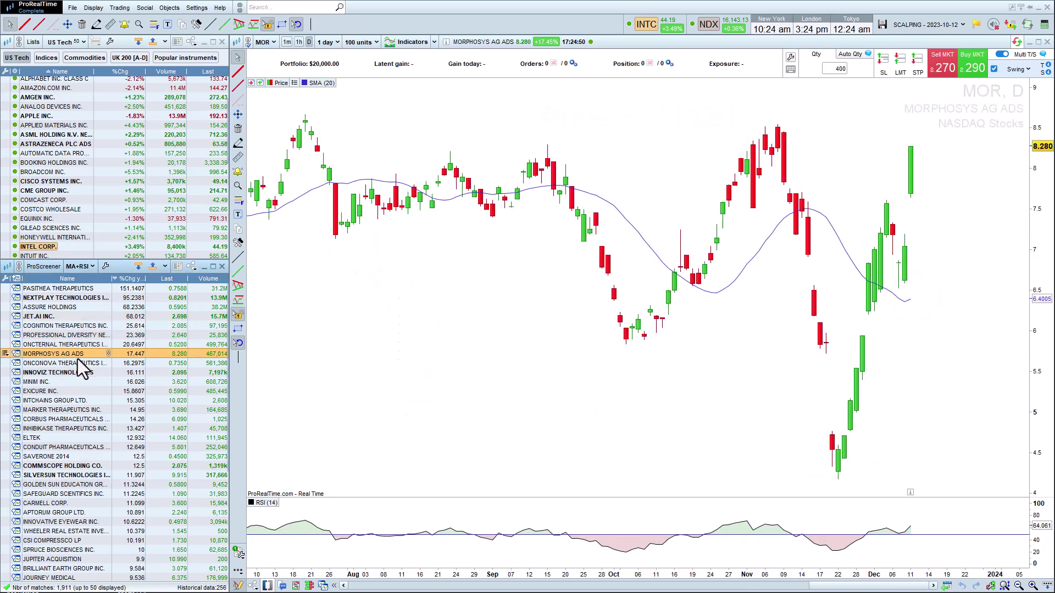
click(70, 400)
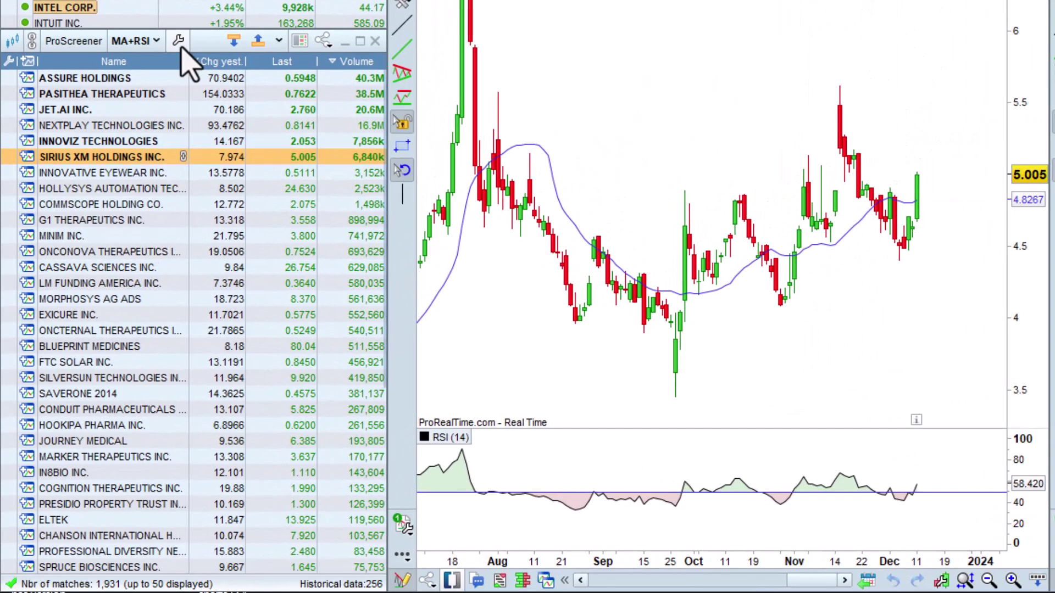
click(179, 43)
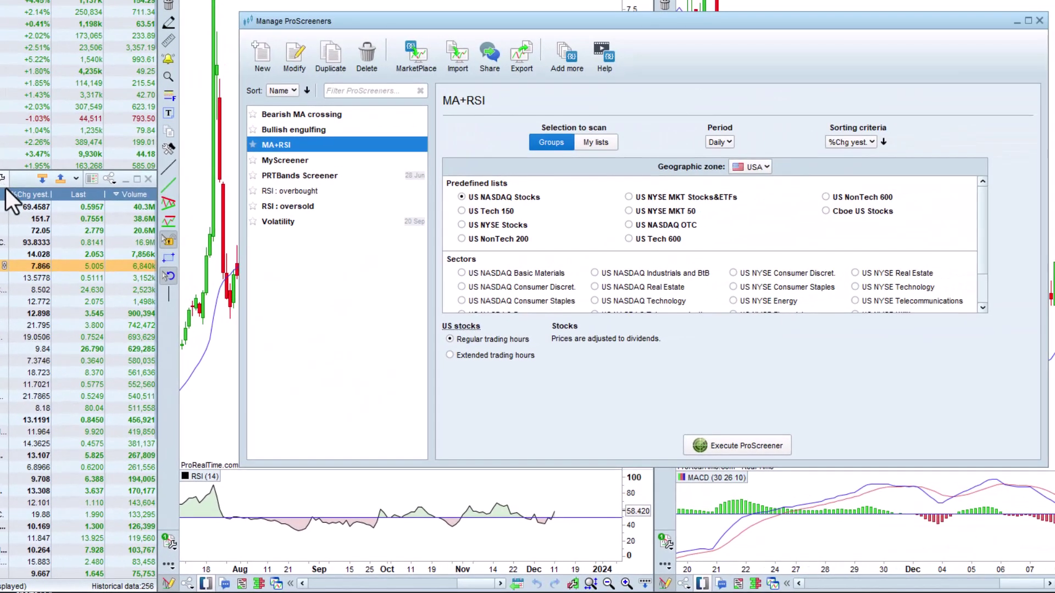
- Edit the MA+RSI screener and rename it MA+RSI+MACD
click(292, 67)
click(368, 225)
text(+RSI+)
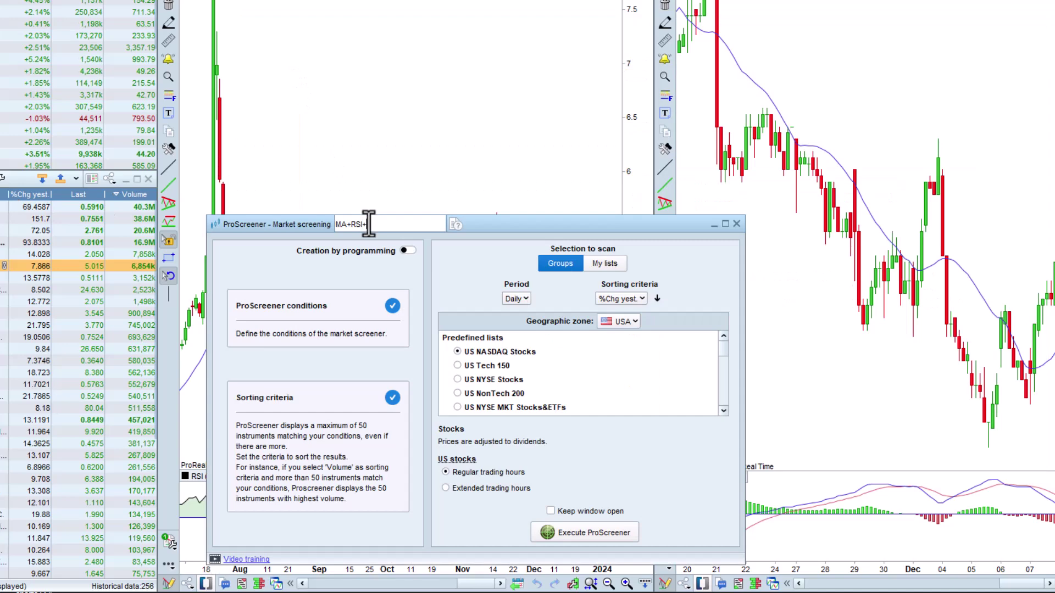
text(MACD)
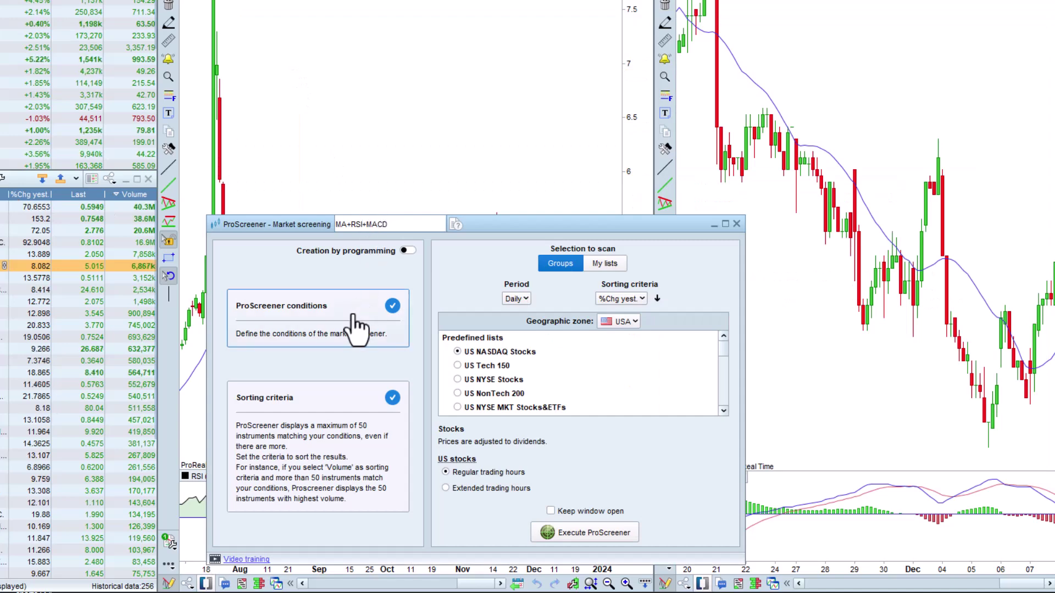
- Add a condition requiring hourly MACD line minus signal ≥ 0, keeping all conditions required
click(356, 330)
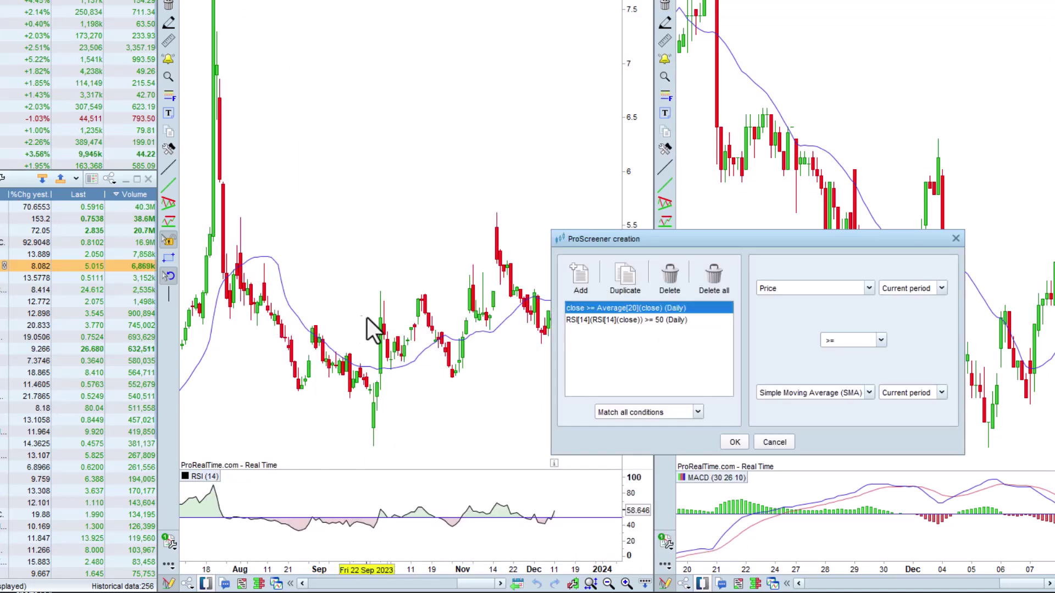
click(579, 278)
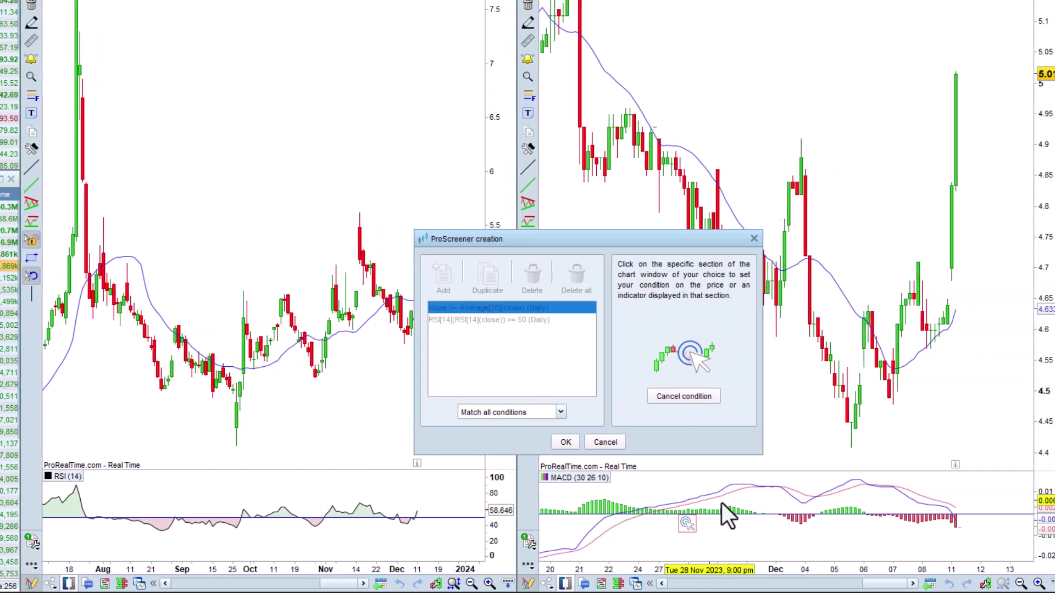
click(720, 502)
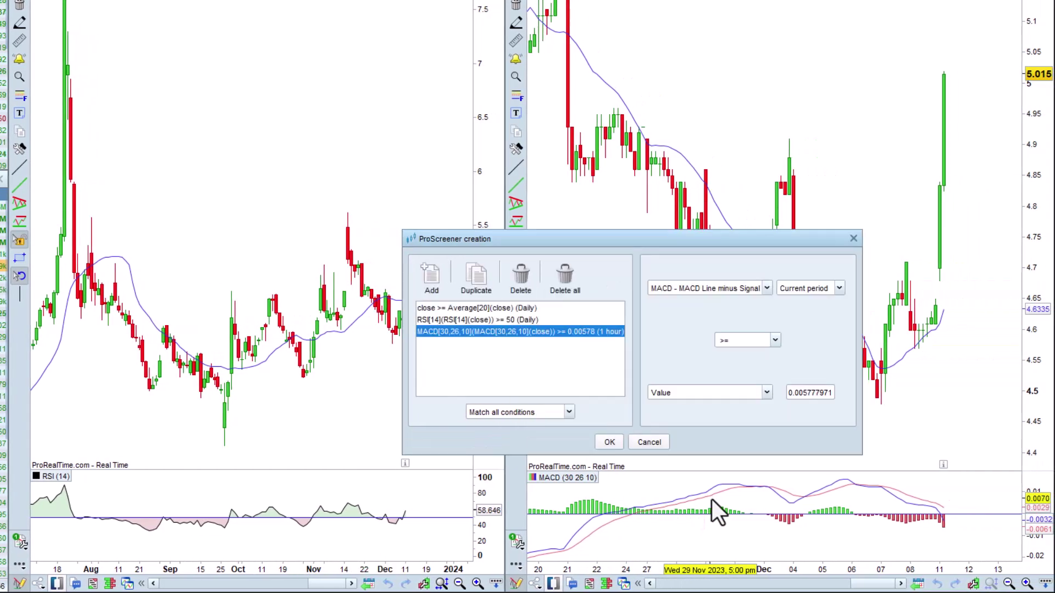
click(755, 394)
click(744, 394)
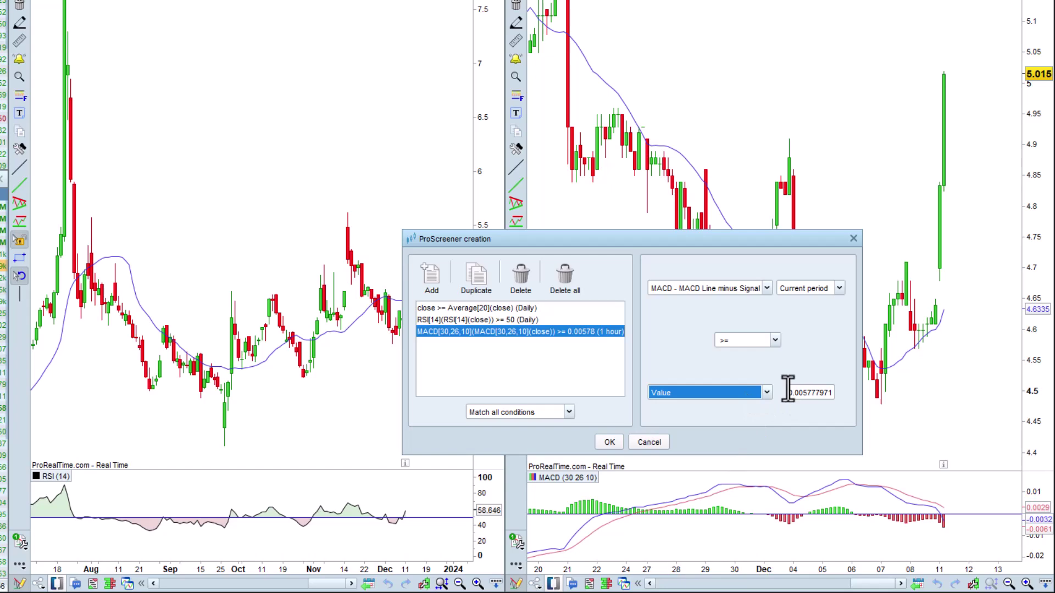
double_click(785, 388)
key(BackSpace)
text(0)
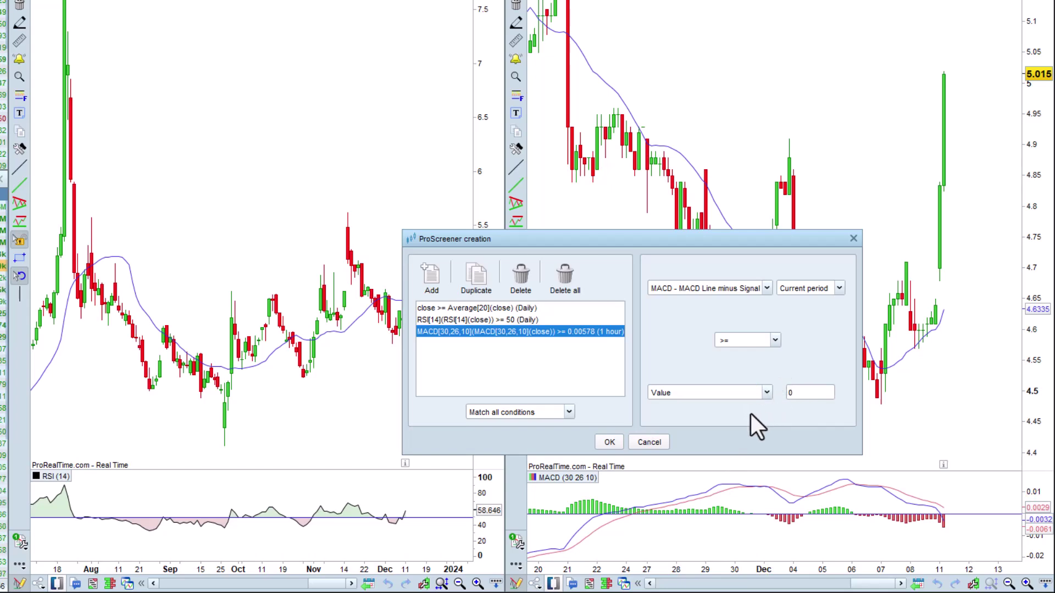
click(569, 411)
click(608, 443)
click(608, 443)
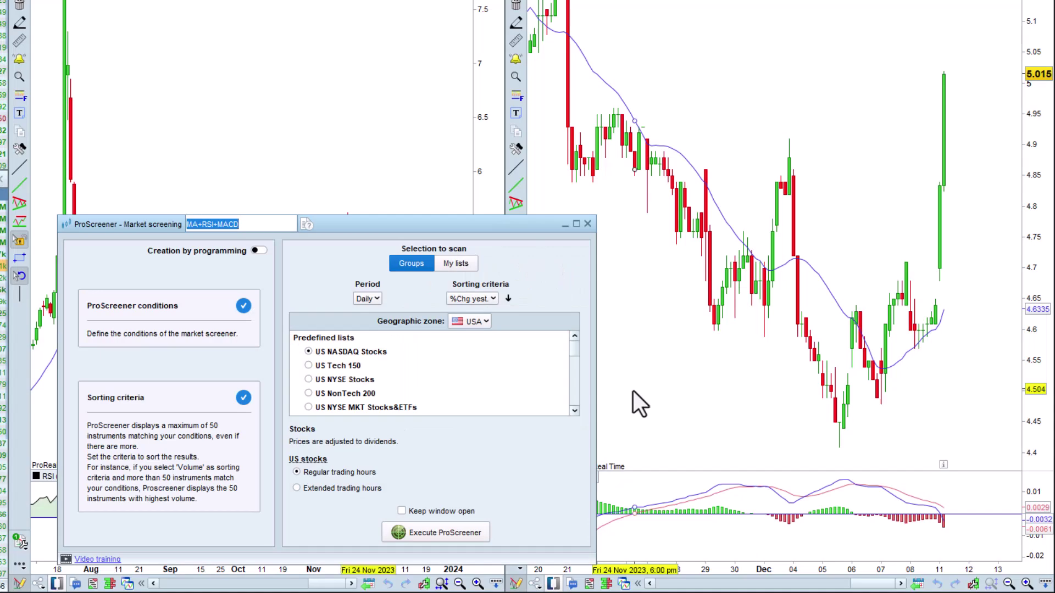
- Run the MA+RSI+MACD scan and view the PDD Holdings, Array Technologies and Silversun charts
click(431, 533)
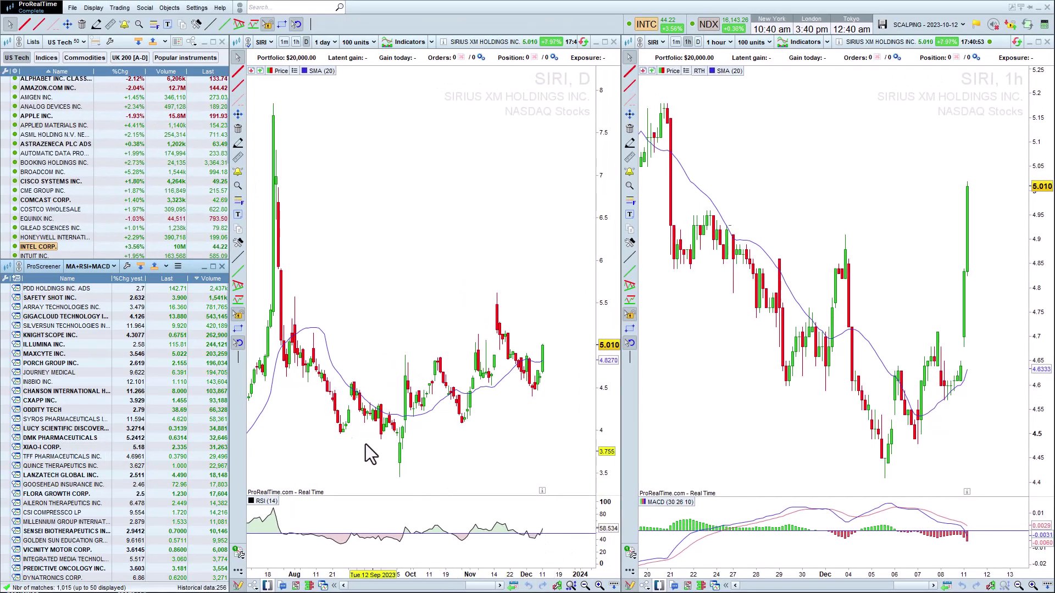
click(79, 291)
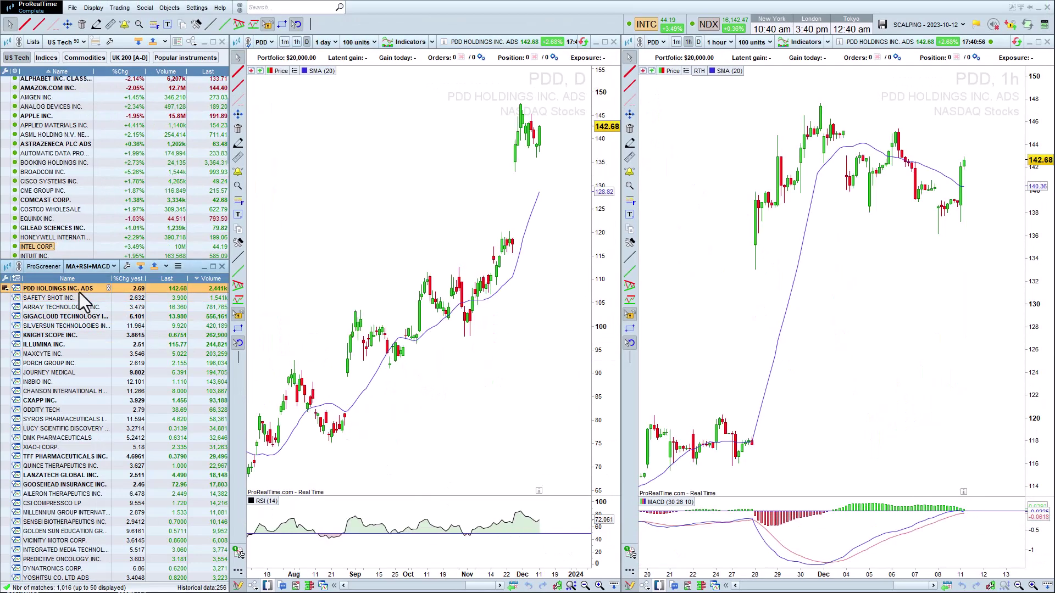
click(77, 304)
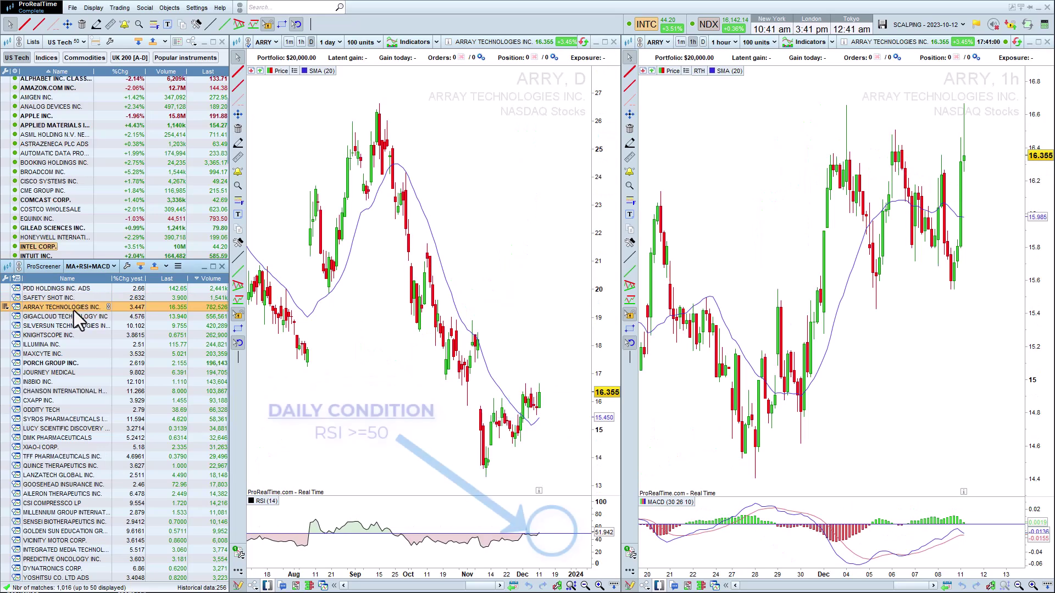
click(72, 325)
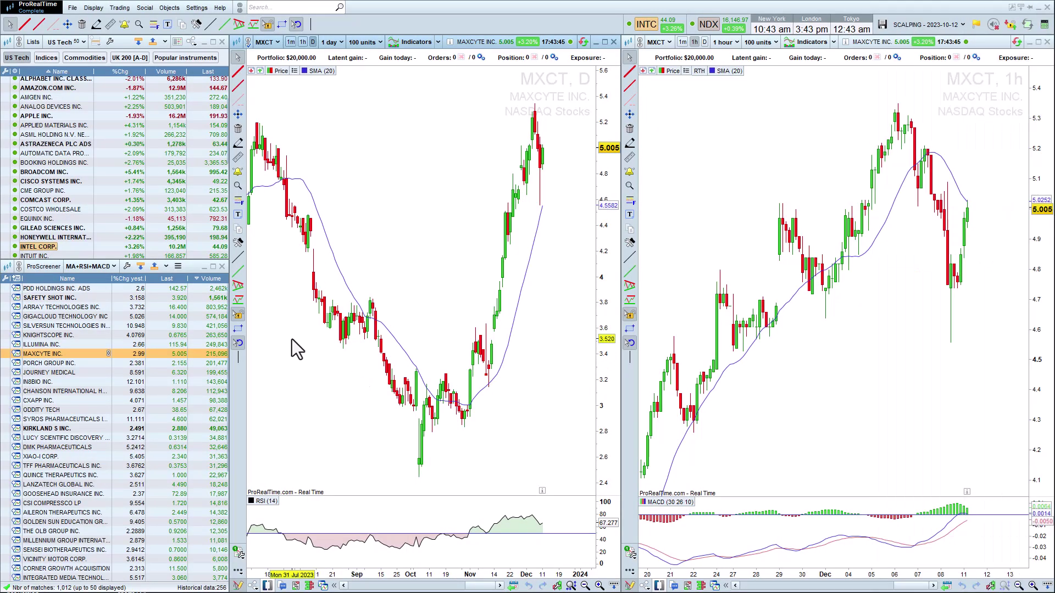
- Reopen MA+RSI+MACD for editing and turn on Creation by programming to see its code
click(127, 268)
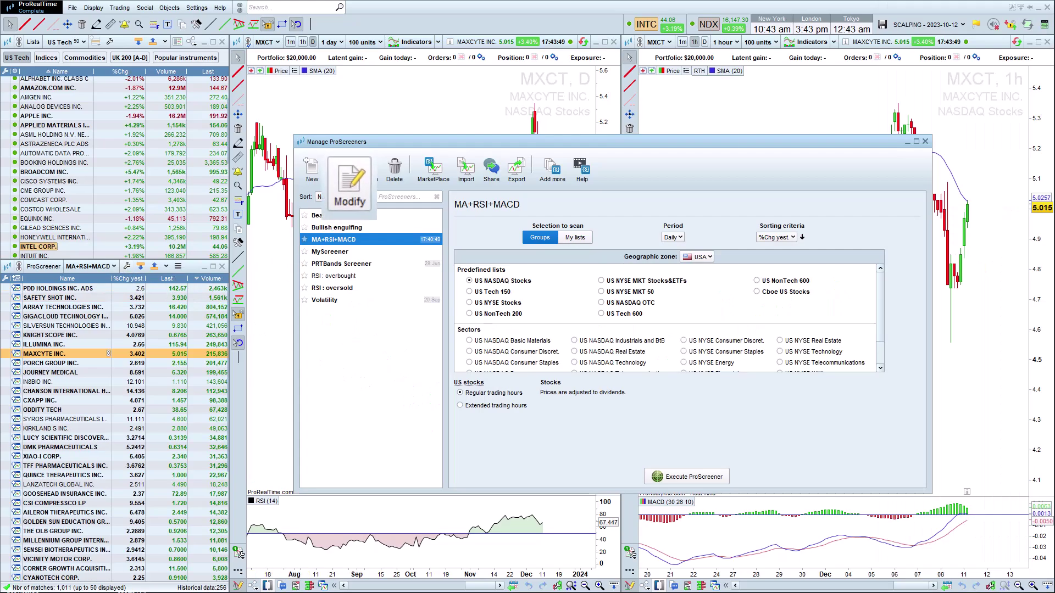
click(338, 168)
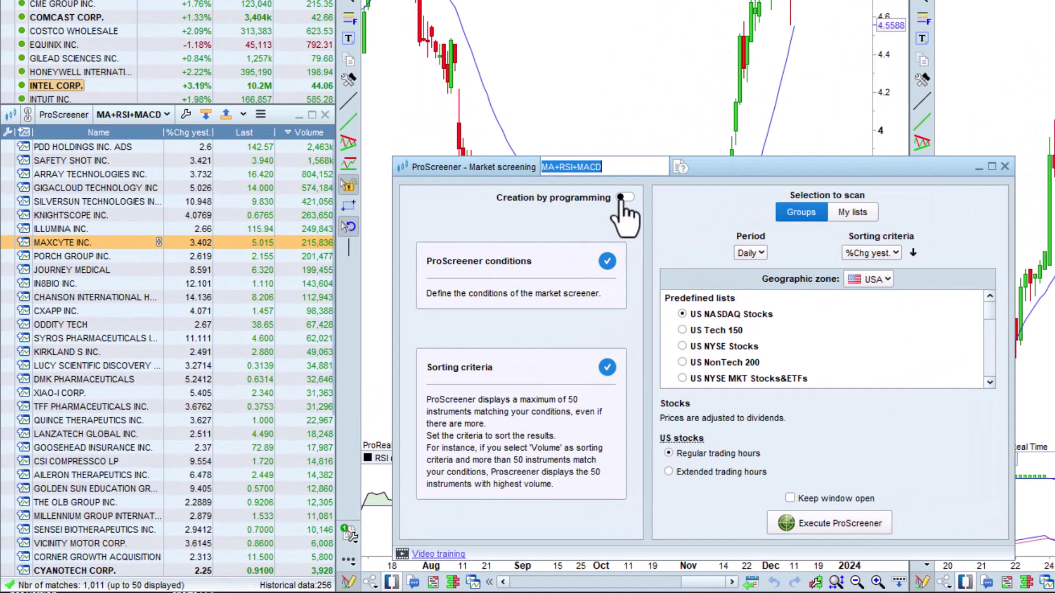
click(622, 198)
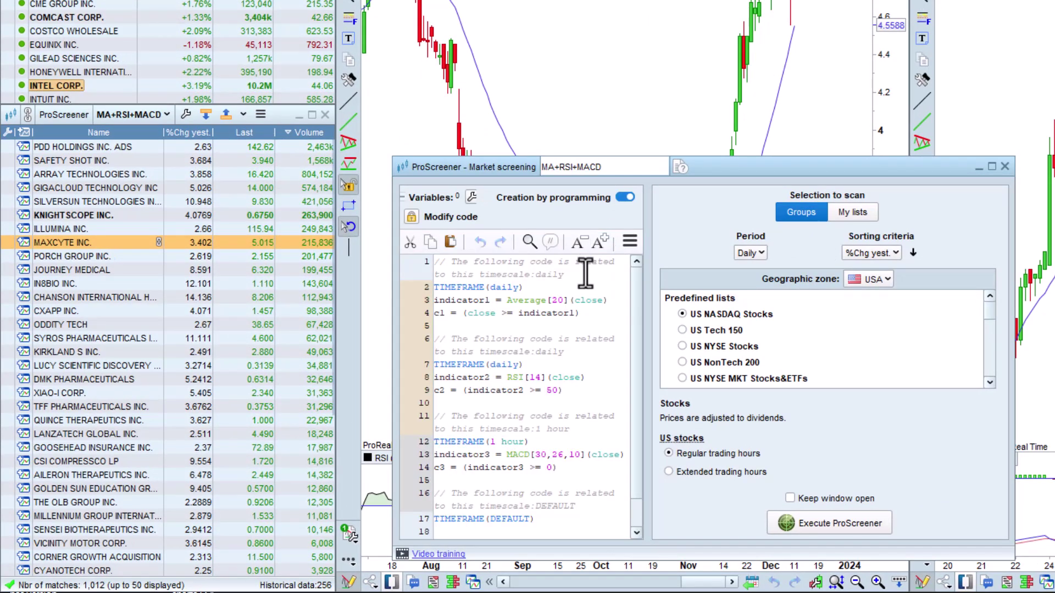
click(542, 378)
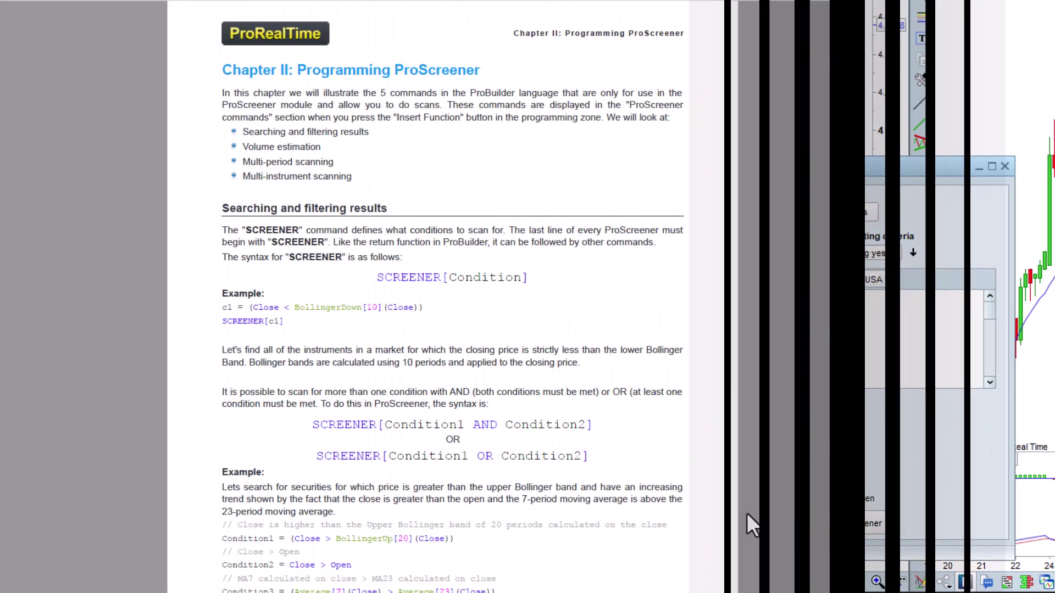
- Scroll through pages 7 to 9 of the manual's Programming ProScreener chapter
scroll(746, 512, down, 2)
scroll(747, 512, down, 10)
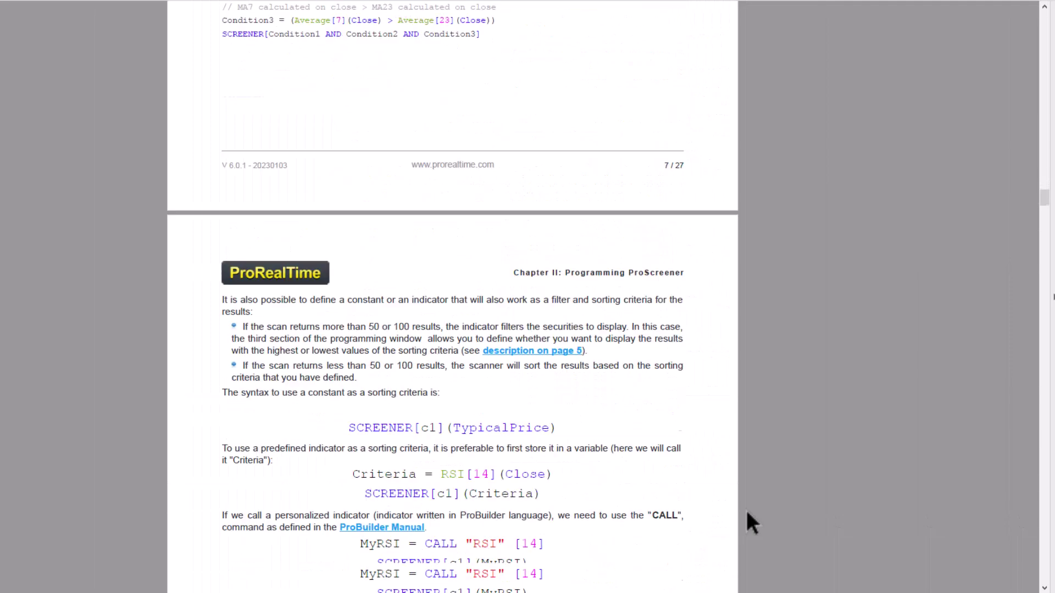
scroll(746, 513, down, 12)
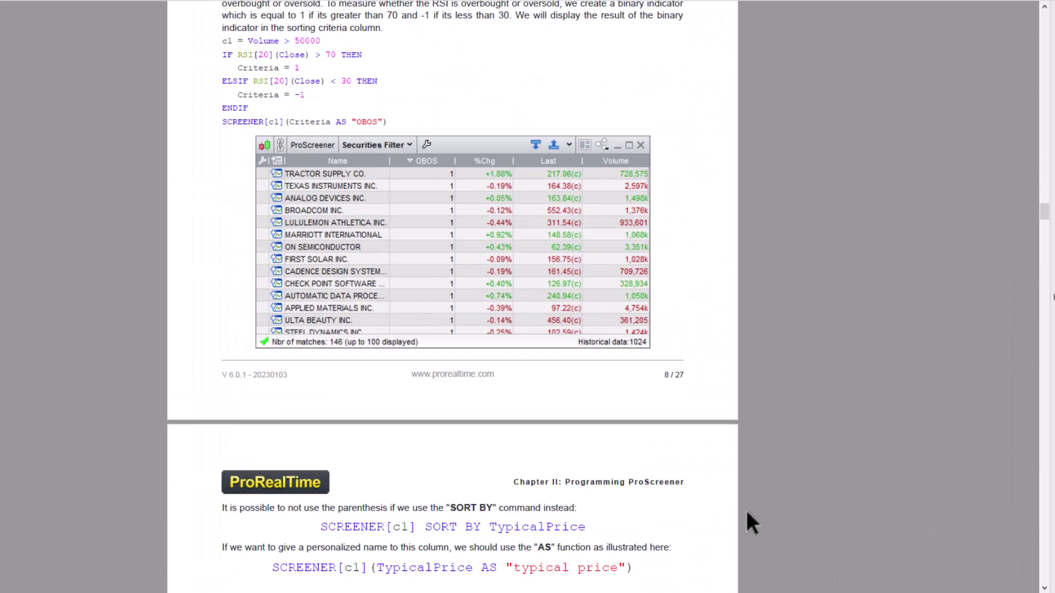
scroll(747, 513, down, 9)
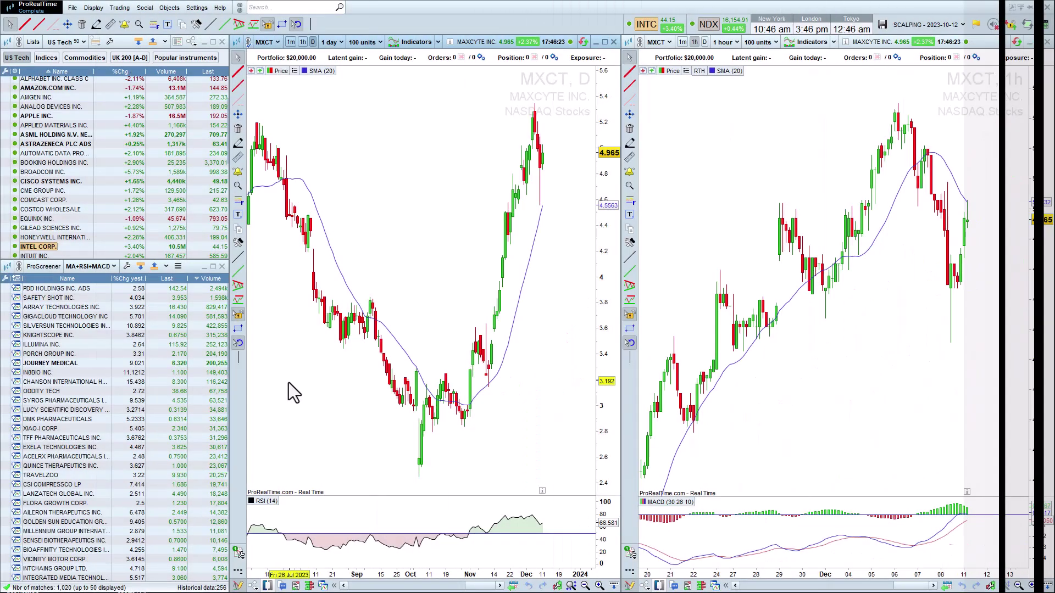
- Reopen Manage ProScreeners and choose Add more to find downloadable scans
click(127, 268)
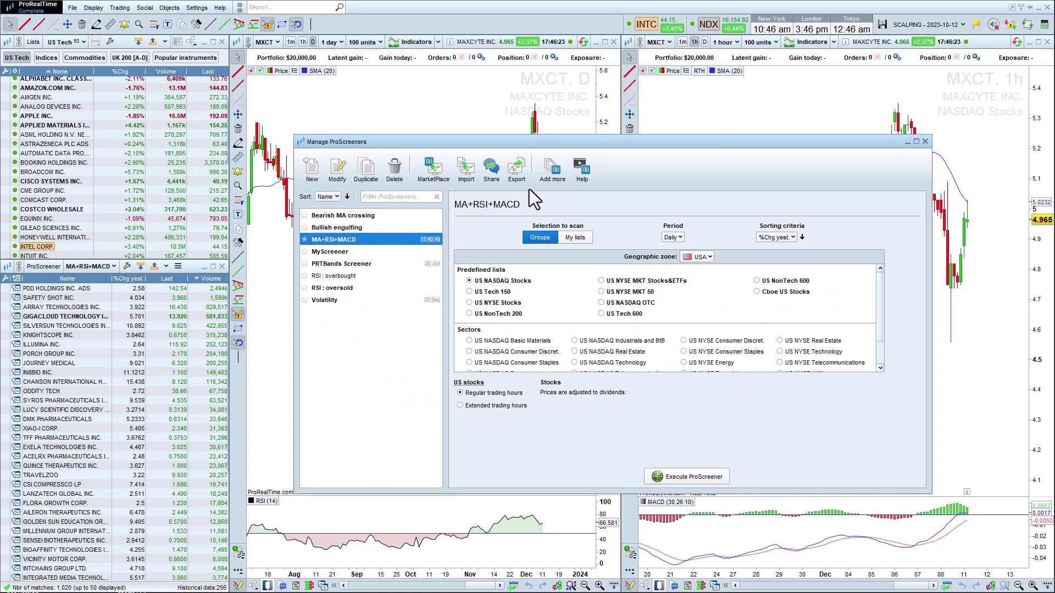
click(552, 171)
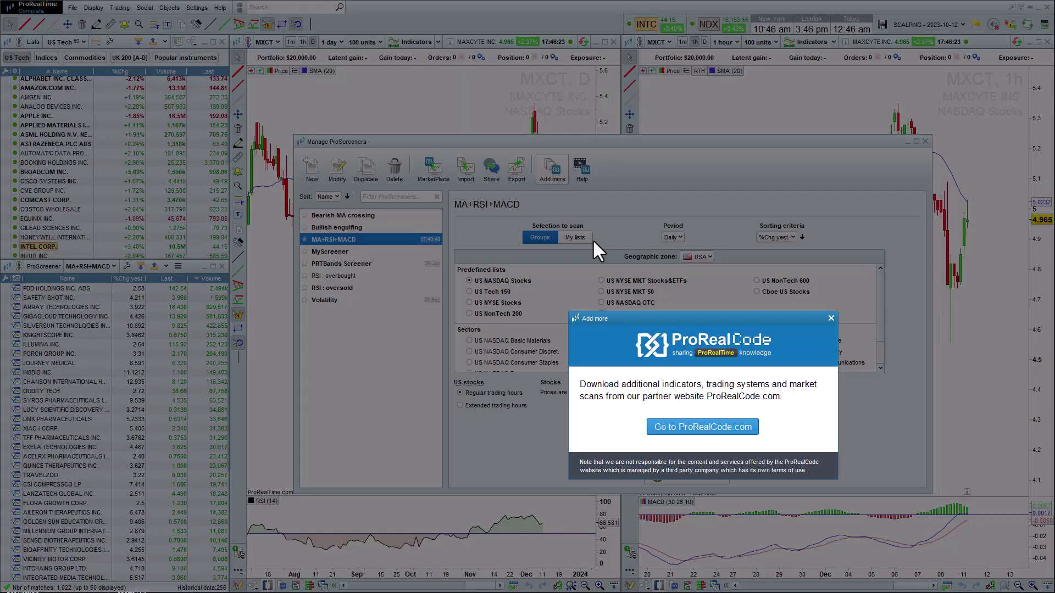
- Go to ProRealCode.com, list all library Screeners, and scroll through scans like Price Volume Ratio
click(692, 427)
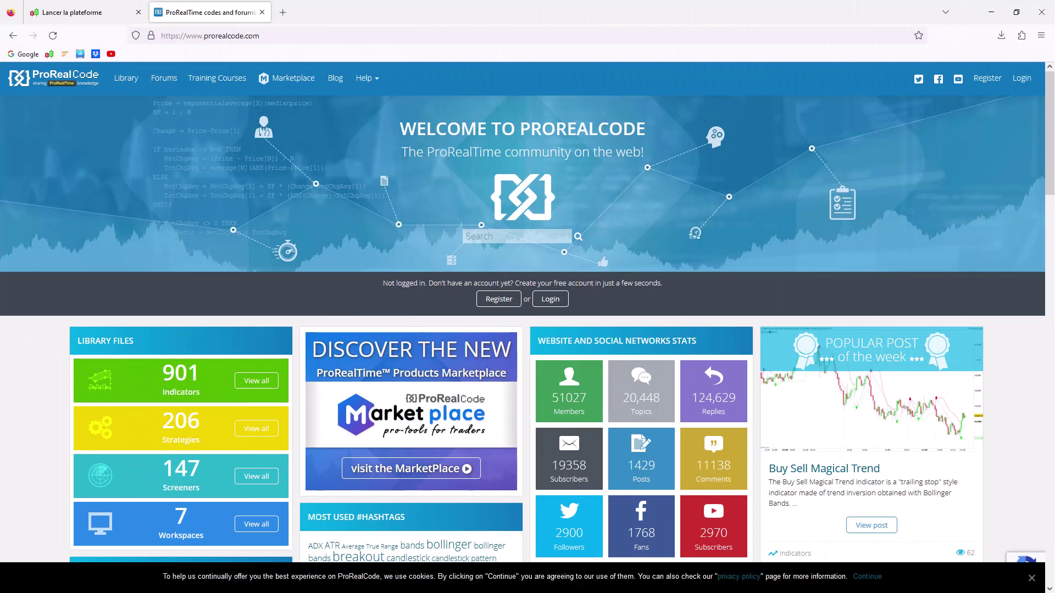
click(249, 473)
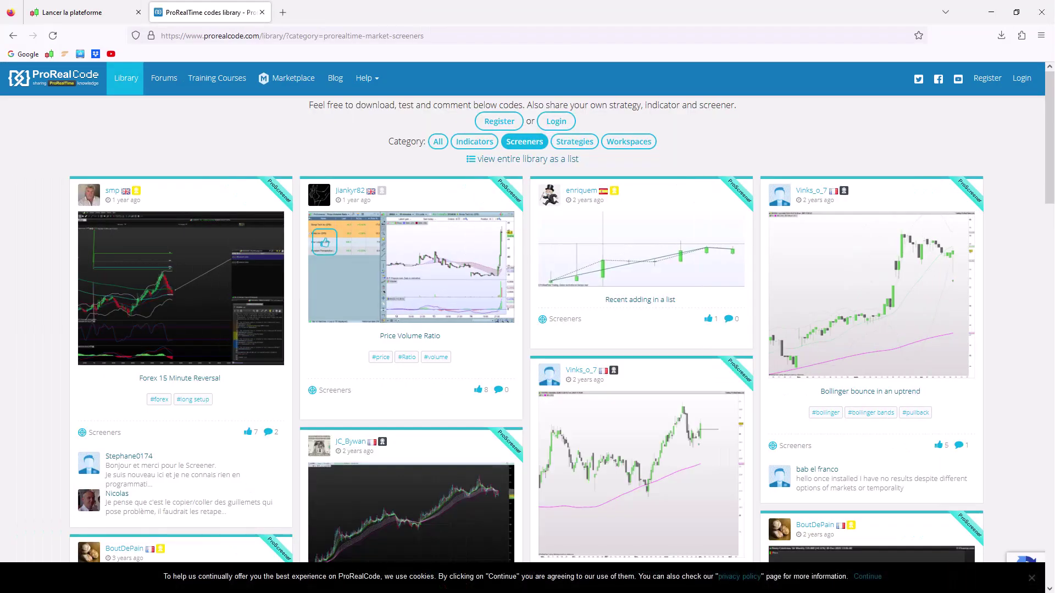
scroll(324, 242, down, 15)
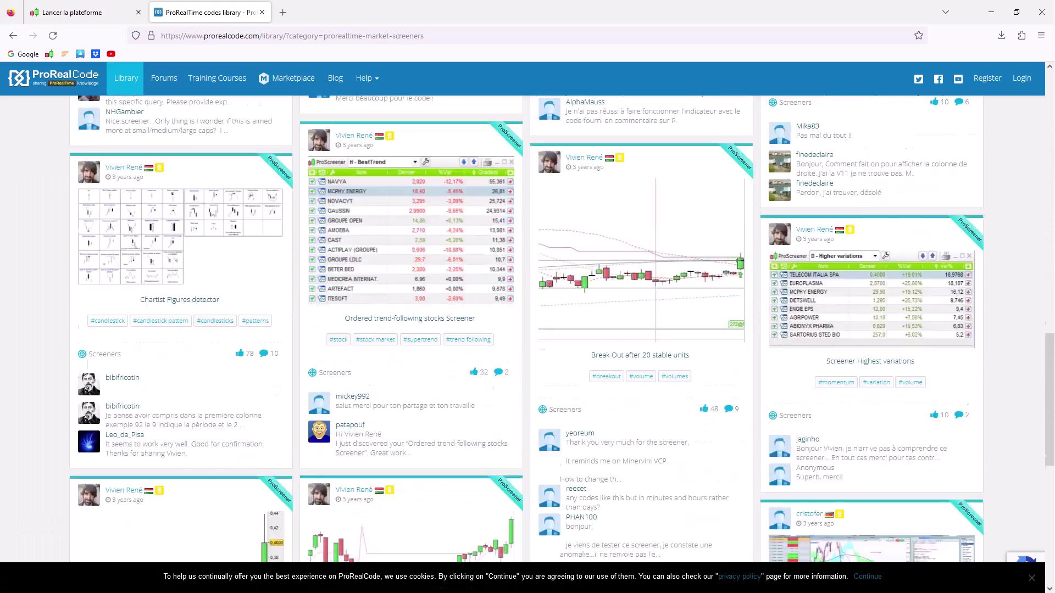
scroll(527, 330, down, 15)
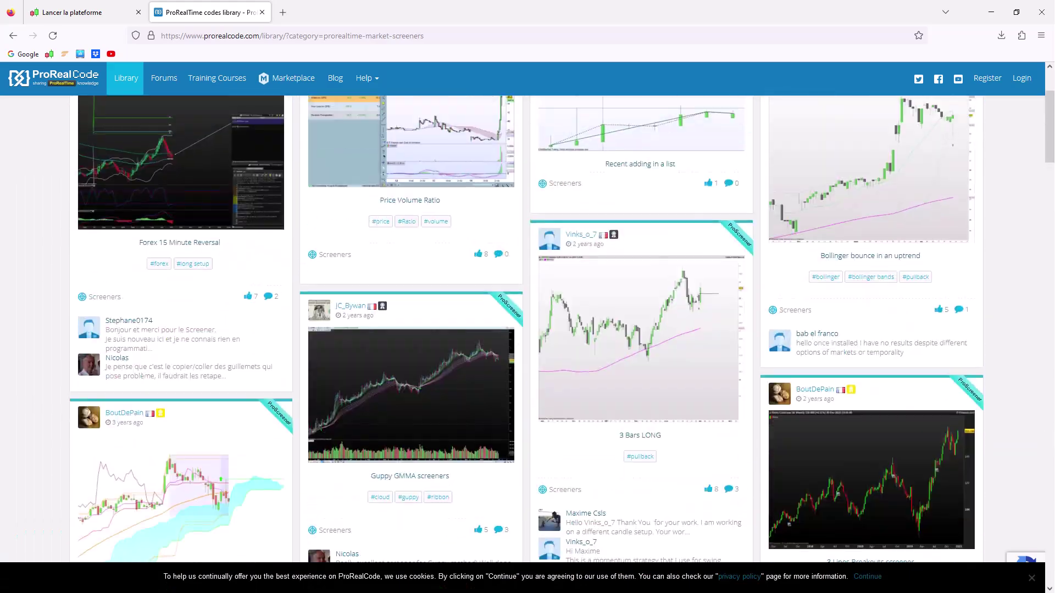